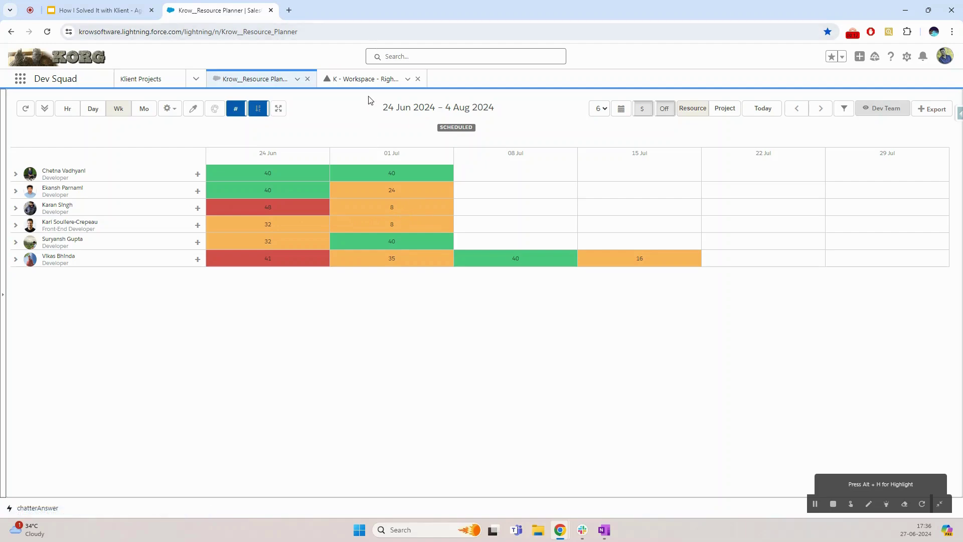
# Open the K - Workspace tab, check the Requirements sub-tab, and return to the Krow_Workspace task grid
pyautogui.click(370, 81)
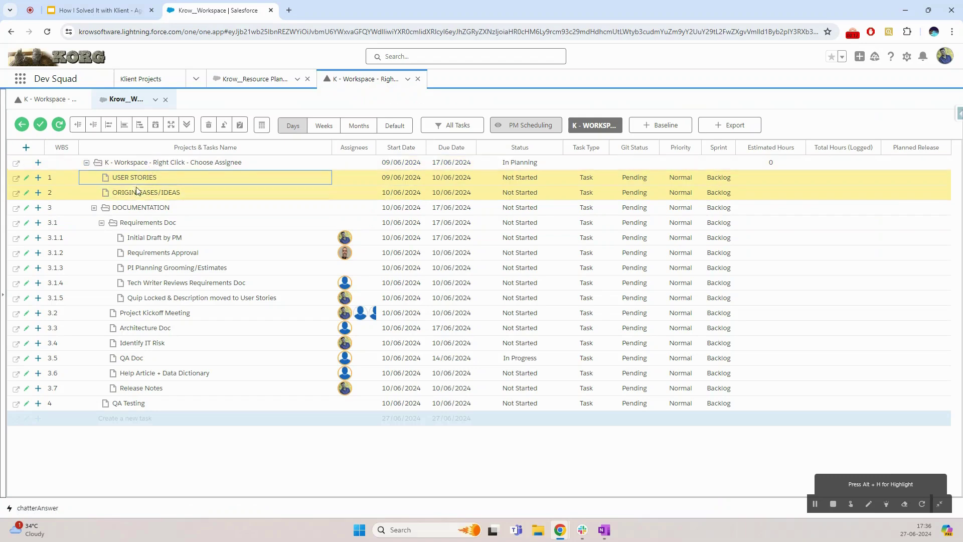
pyautogui.click(78, 106)
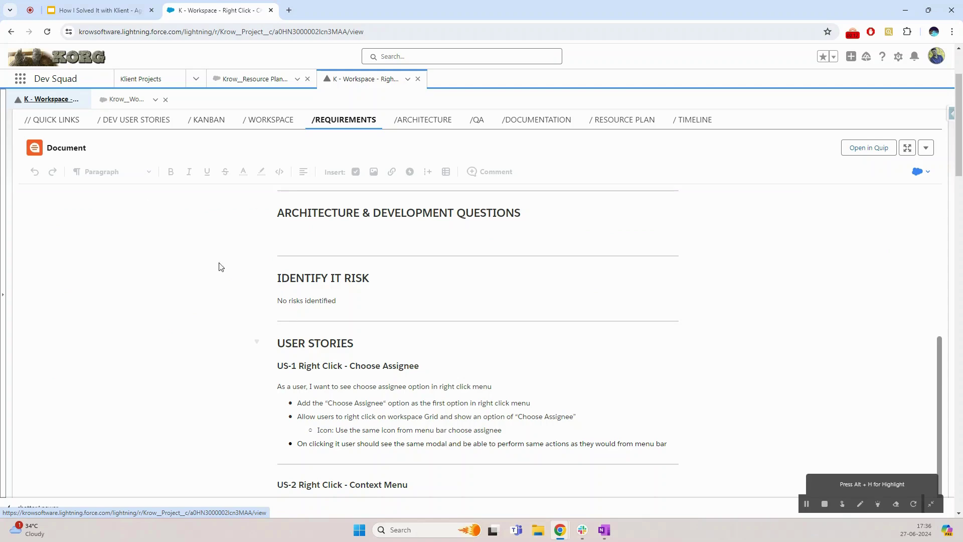
pyautogui.click(128, 99)
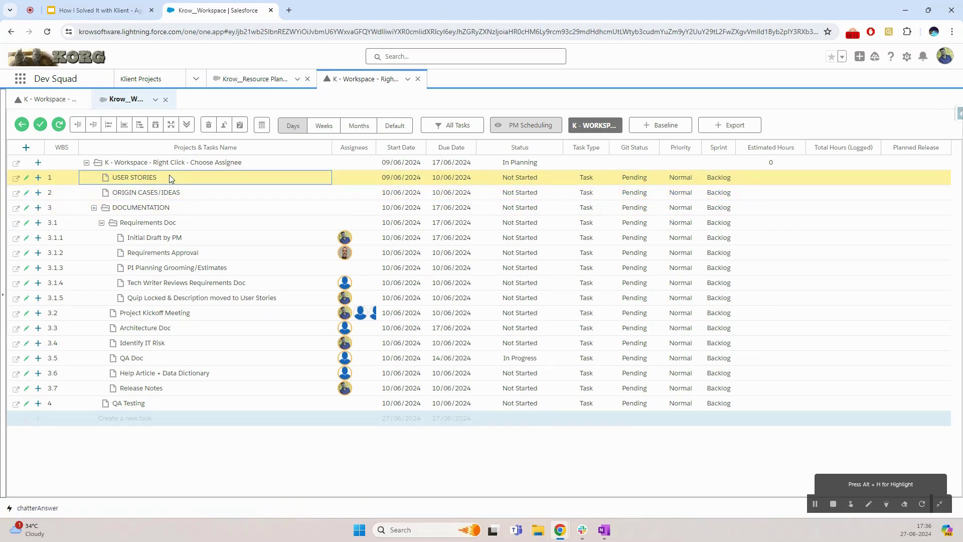
# Add new subtasks 1.1 and 1.2 under USER STORIES, then select the US-1 heading in the requirements document
pyautogui.press('Insert')
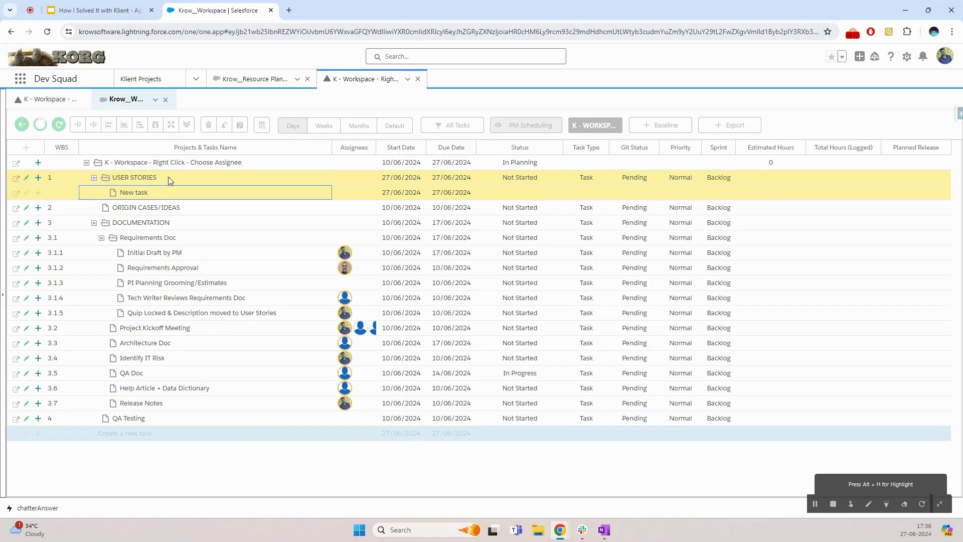
pyautogui.press('Insert')
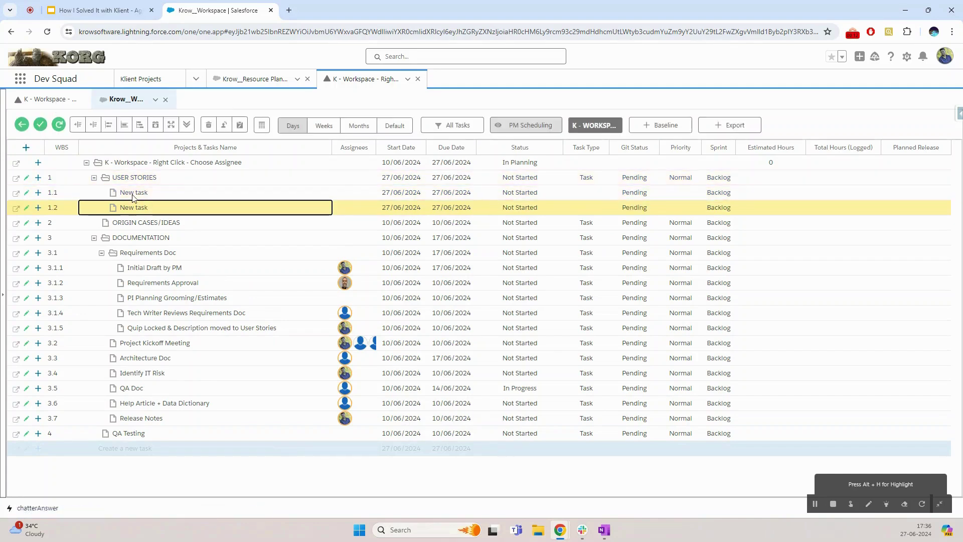
pyautogui.click(71, 106)
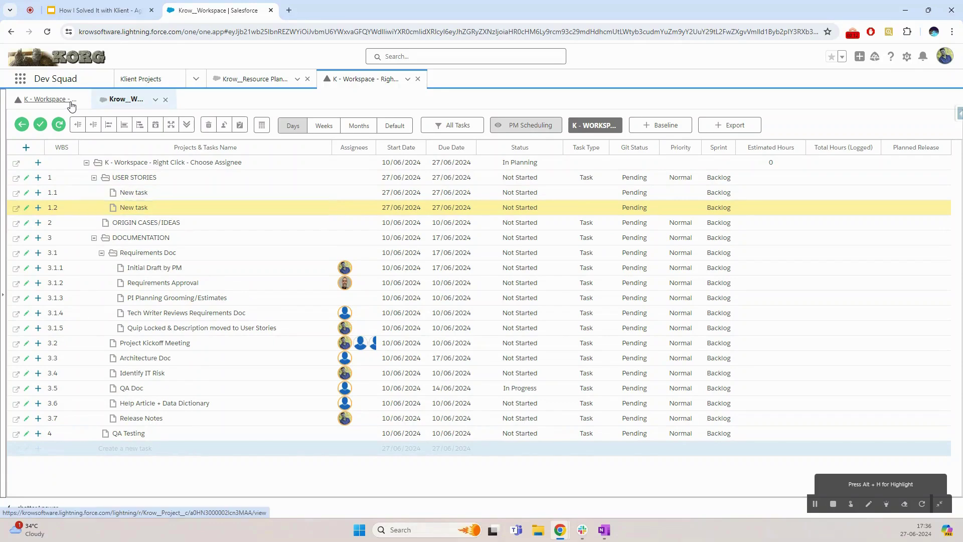
pyautogui.scroll(-2, 301, 243)
pyautogui.tripleClick(310, 322)
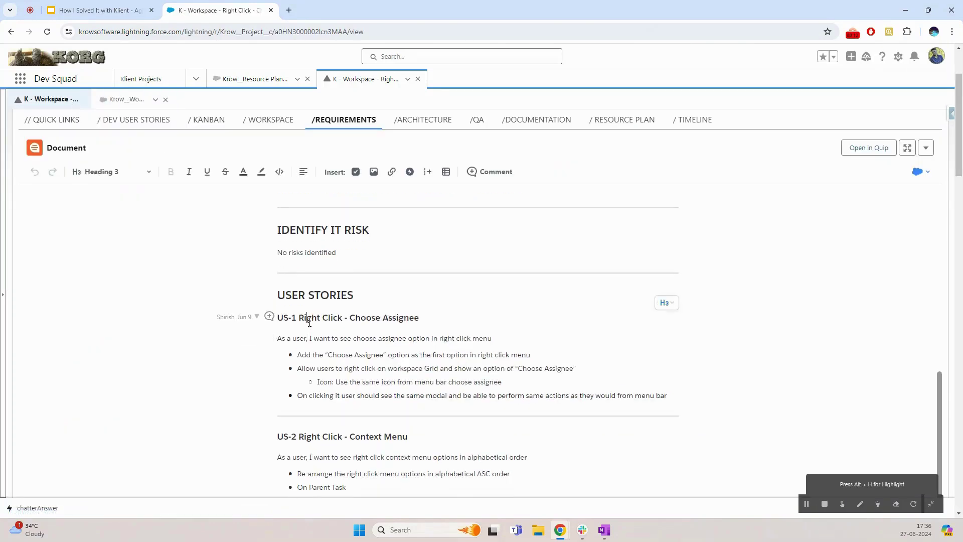
# Rename task 1.1 to 'US-1 Right Click - Choose Assignee' using the copied heading
pyautogui.click(128, 100)
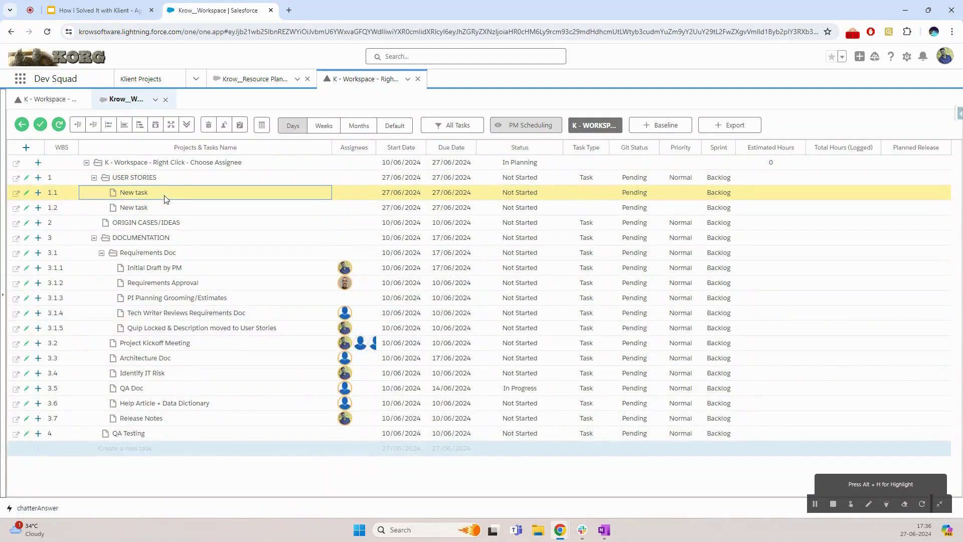
pyautogui.doubleClick(165, 195)
pyautogui.write('US-1 Right Click - Choose Assignee')
pyautogui.press('Return')
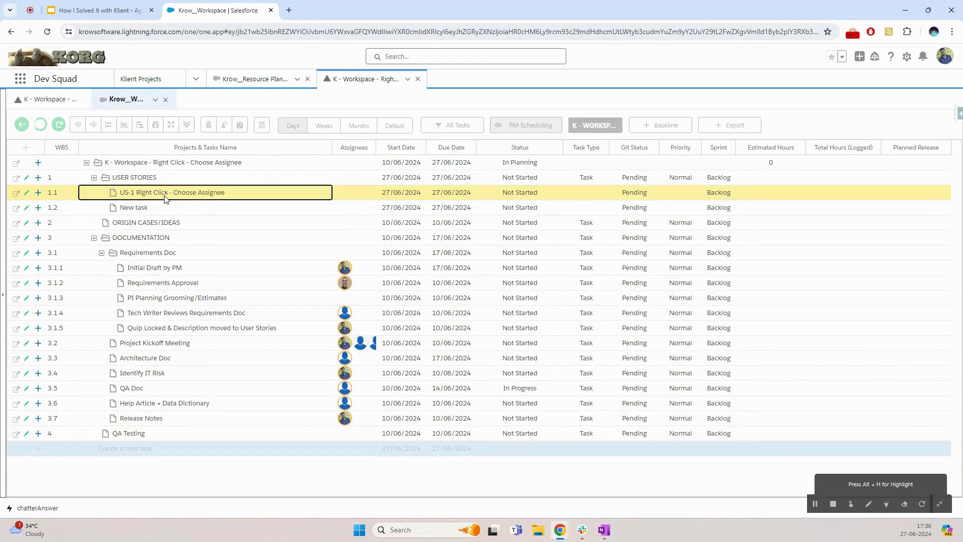
# Copy the US-1 story body into task 1.1's Description and save it
pyautogui.click(27, 193)
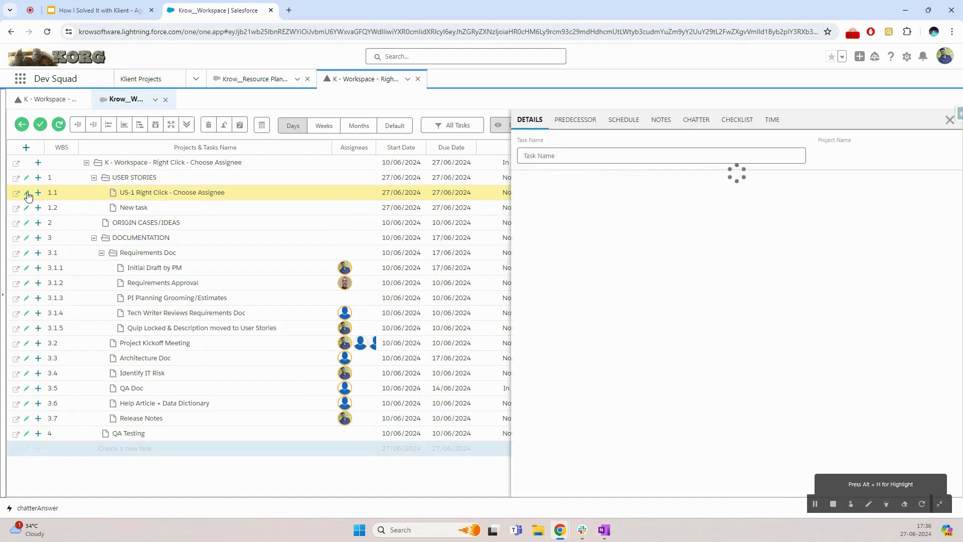
pyautogui.click(52, 100)
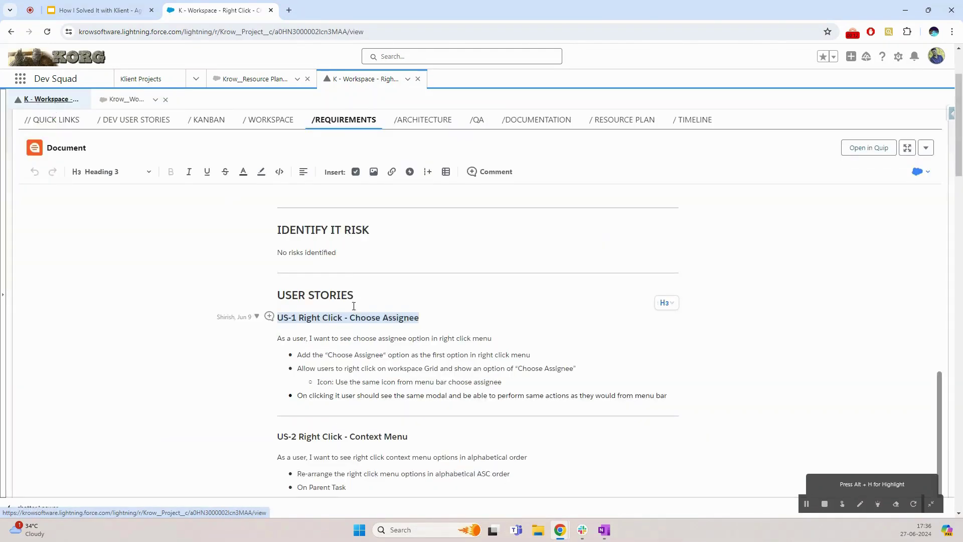
pyautogui.moveTo(276, 238); pyautogui.dragTo(675, 297)
pyautogui.hotkey('ctrl', 'c')
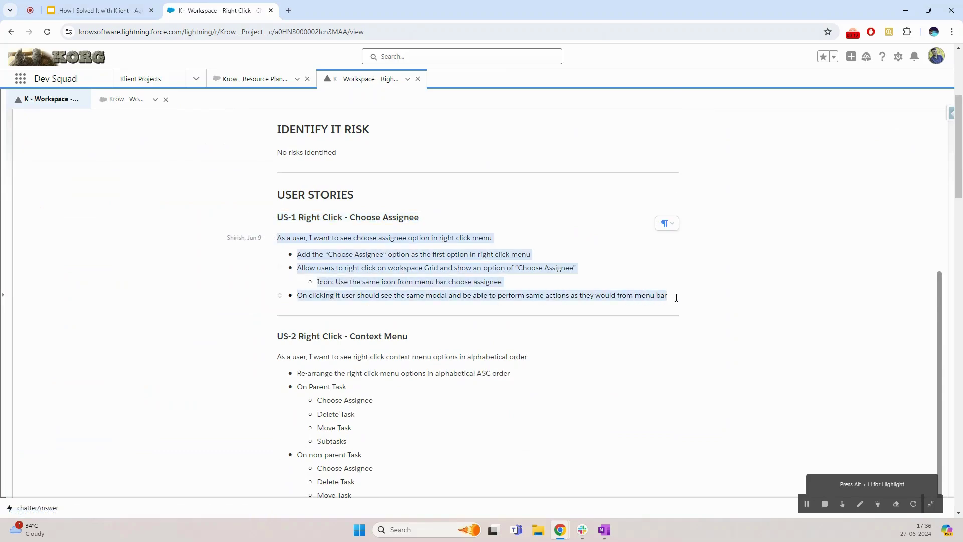
pyautogui.click(119, 100)
pyautogui.click(691, 273)
pyautogui.hotkey('ctrl', 'v')
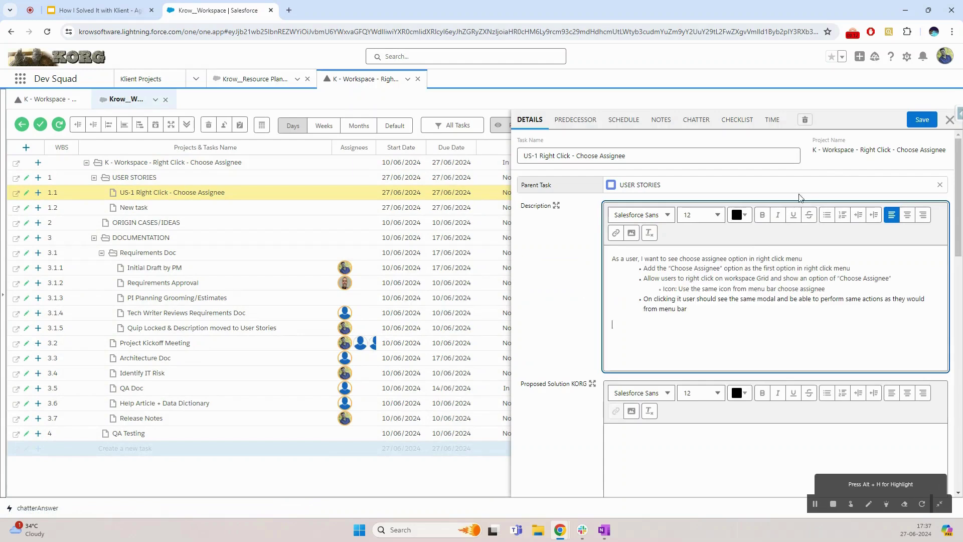
pyautogui.click(928, 125)
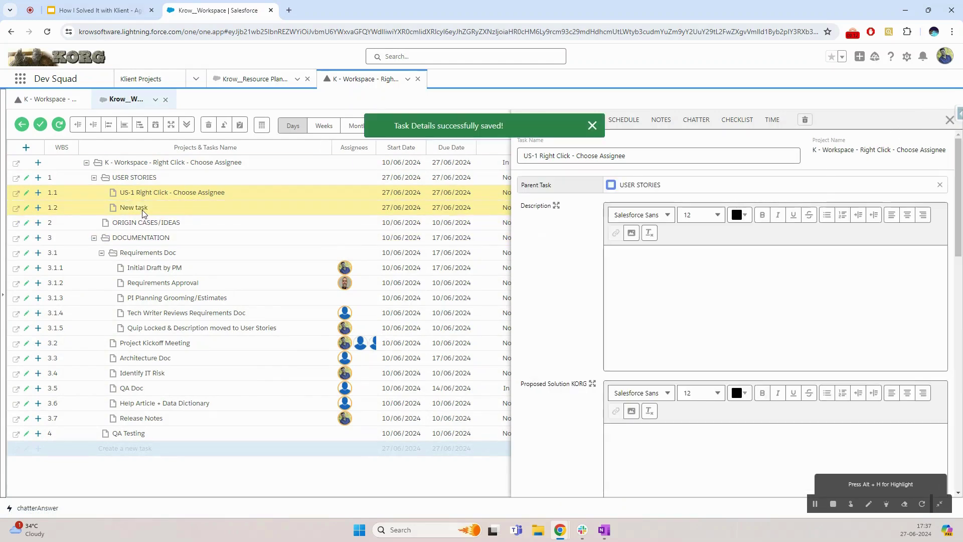
# Paste the US-2 story text into task 1.2's Description
pyautogui.click(144, 209)
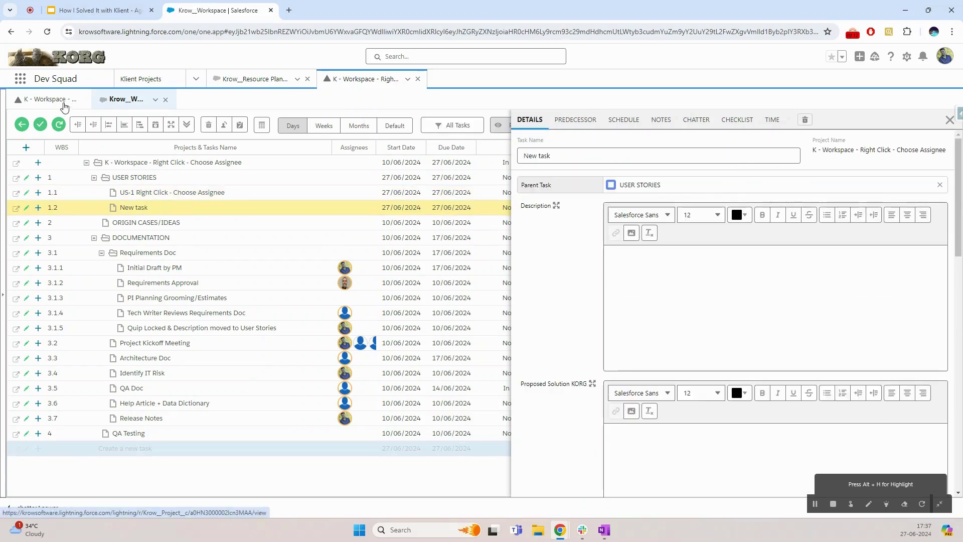
pyautogui.click(65, 106)
pyautogui.scroll(-3, 320, 279)
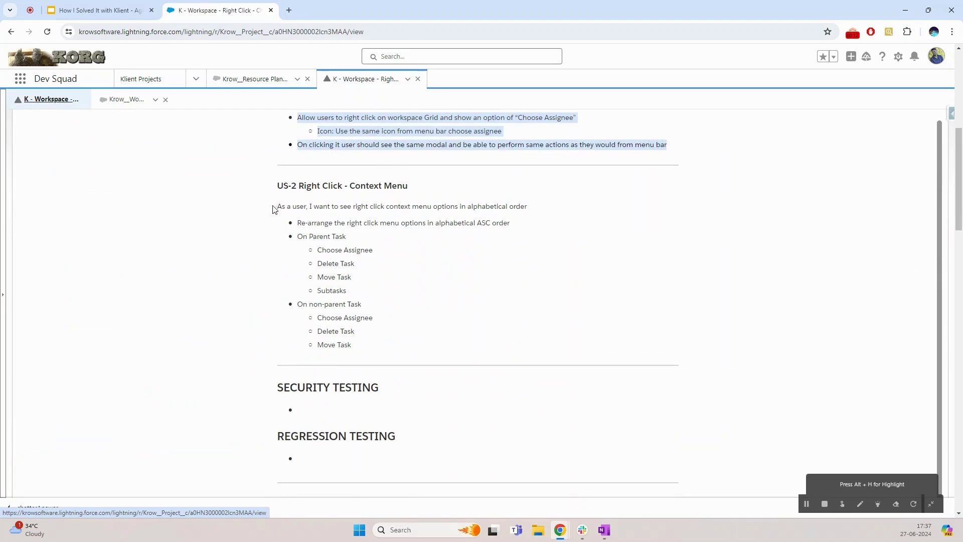
pyautogui.moveTo(275, 209); pyautogui.dragTo(378, 343)
pyautogui.hotkey('ctrl', 'c')
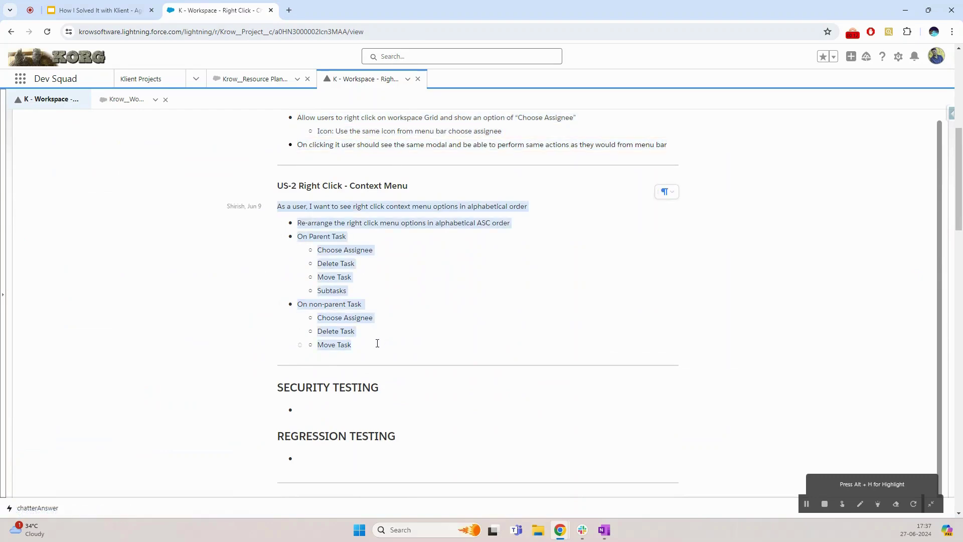
pyautogui.click(126, 100)
pyautogui.click(689, 295)
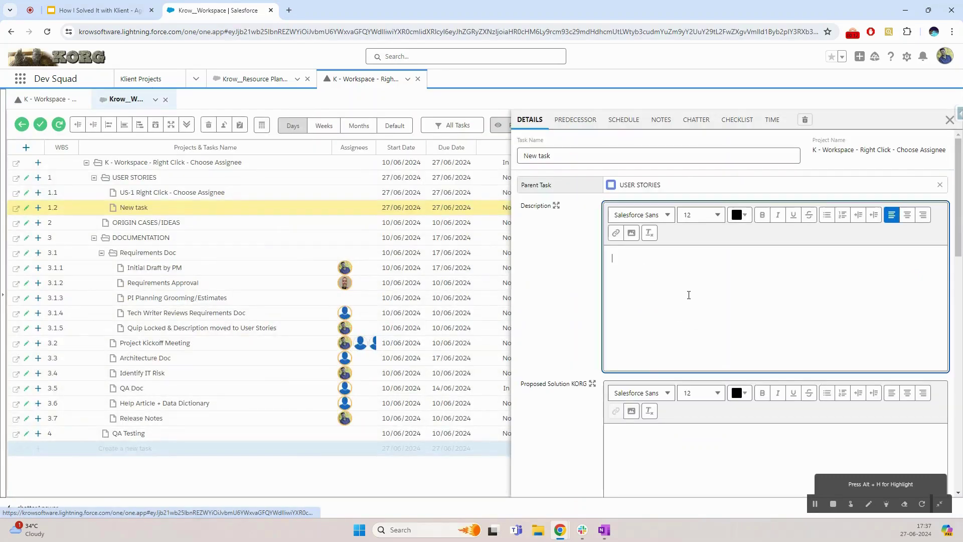
pyautogui.hotkey('ctrl', 'v')
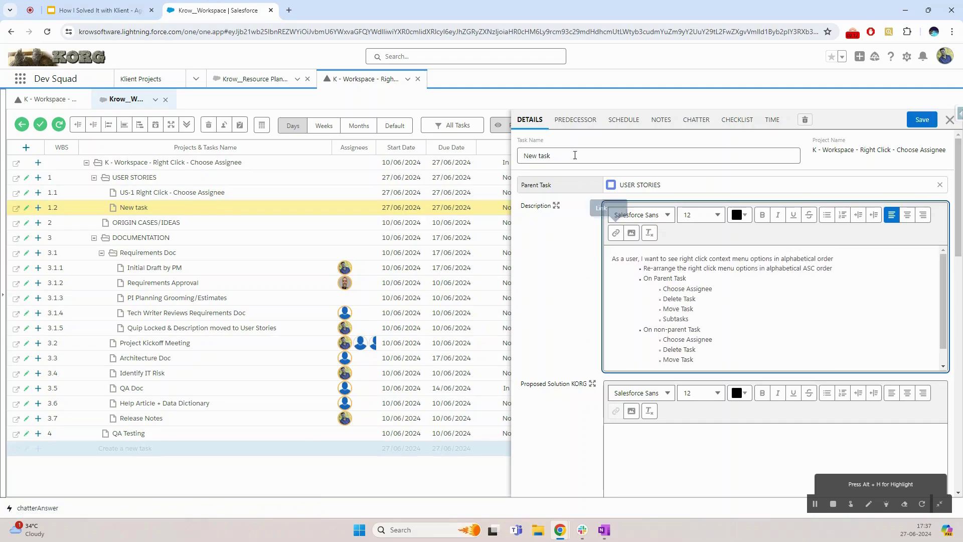
# Rename task 1.2 to 'US-2 Right Click - Context Menu', save, and close the details panel
pyautogui.click(74, 103)
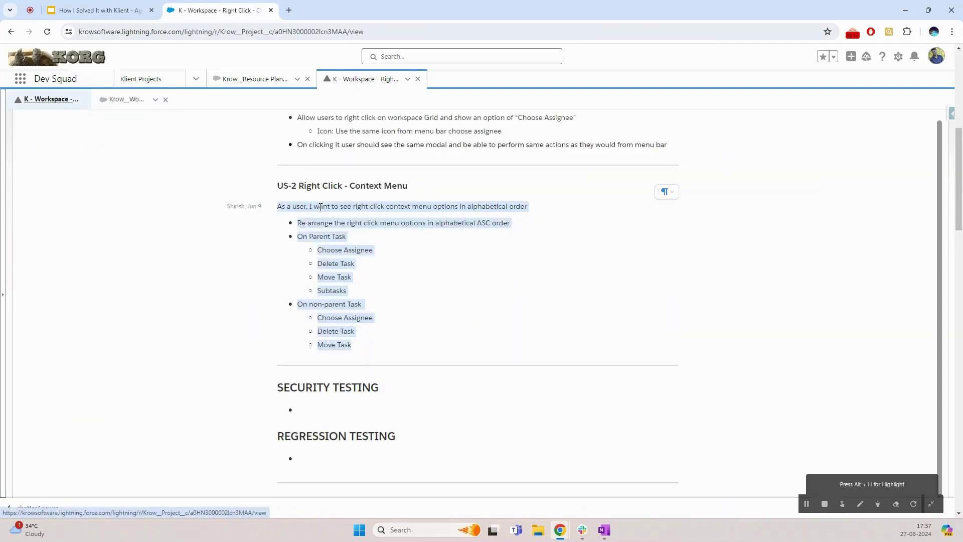
pyautogui.click(127, 99)
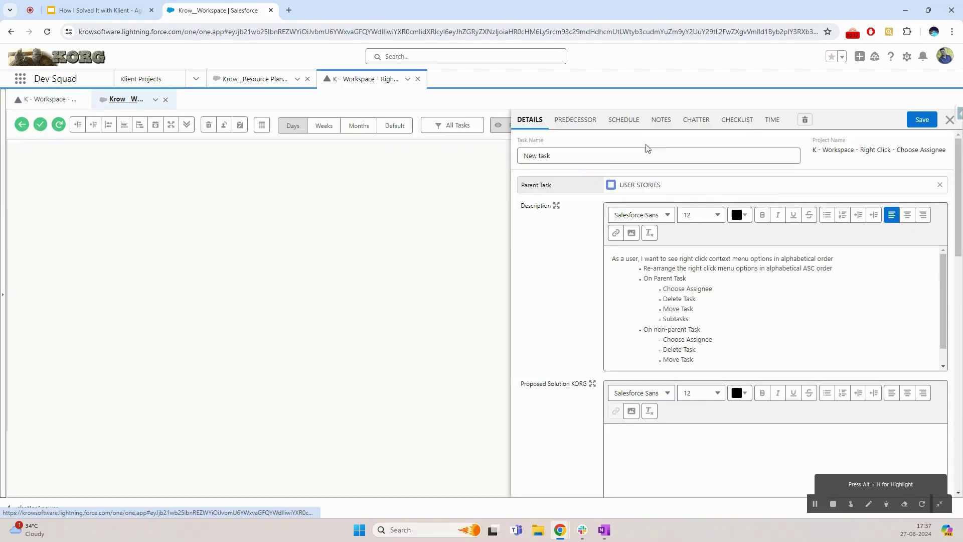
pyautogui.tripleClick(648, 153)
pyautogui.write('US-2 Right Click - Context Menu')
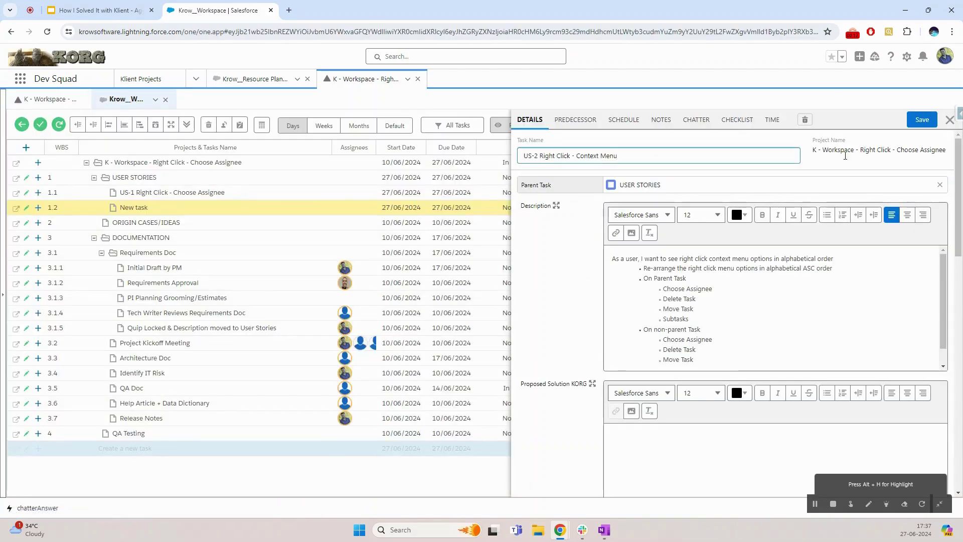
pyautogui.click(922, 120)
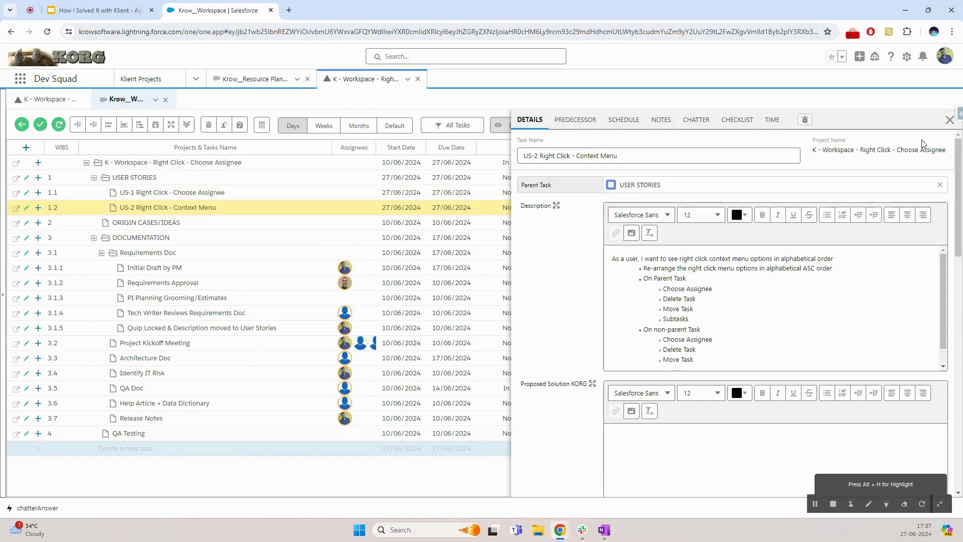
pyautogui.click(950, 120)
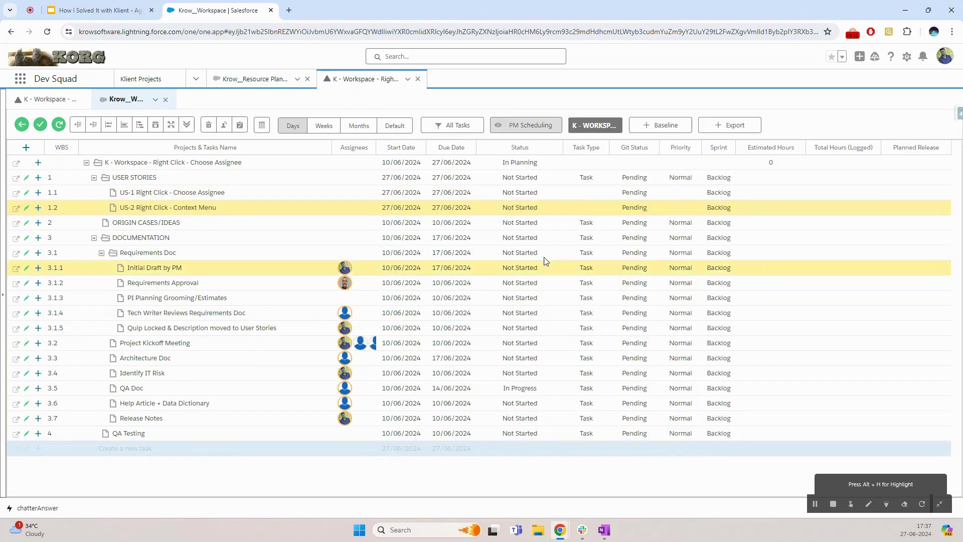
# Set the Task Type of both US-1 and US-2 to Story
pyautogui.click(592, 192)
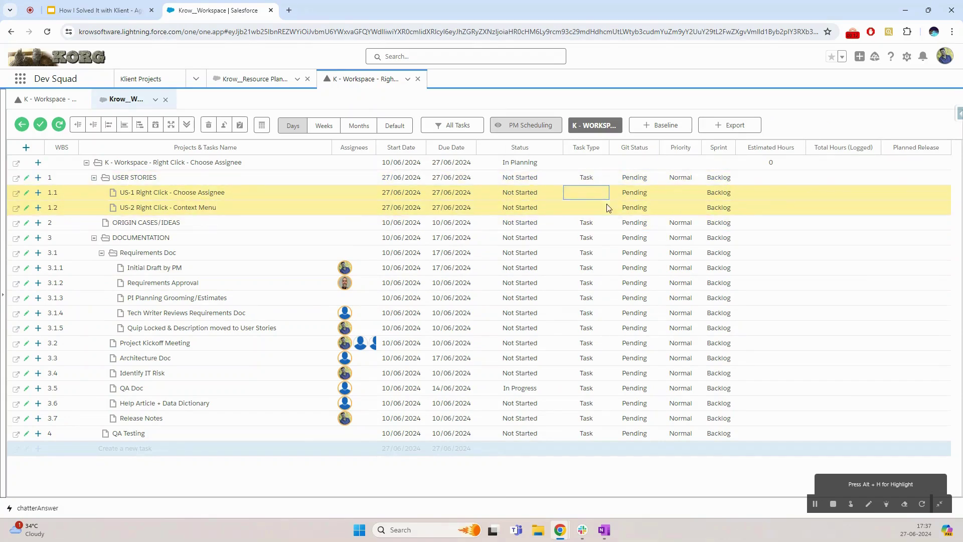
pyautogui.click(604, 193)
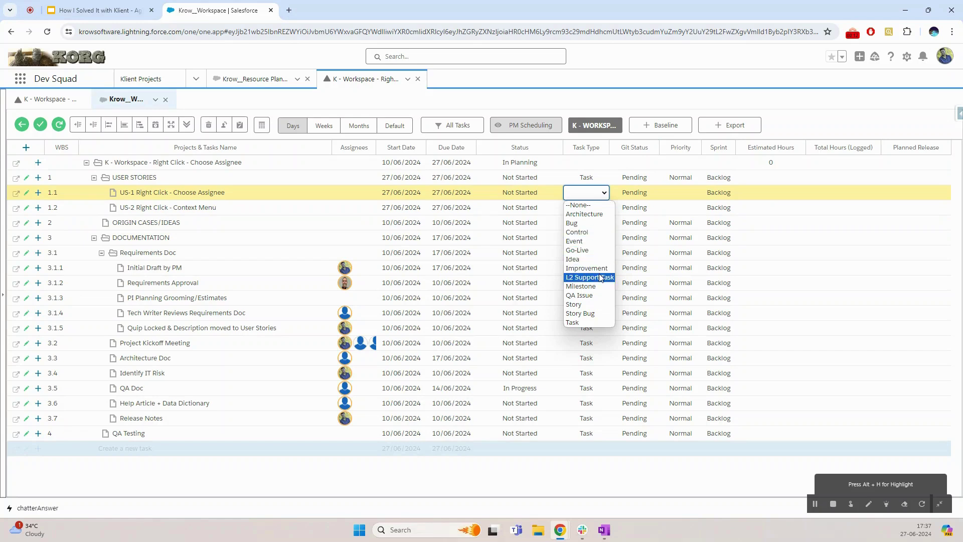
pyautogui.click(582, 304)
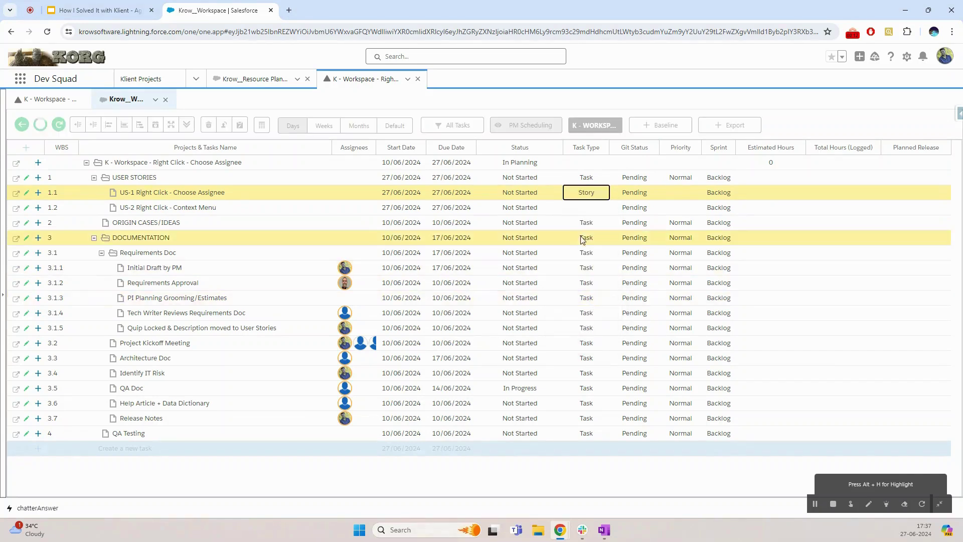
pyautogui.click(586, 211)
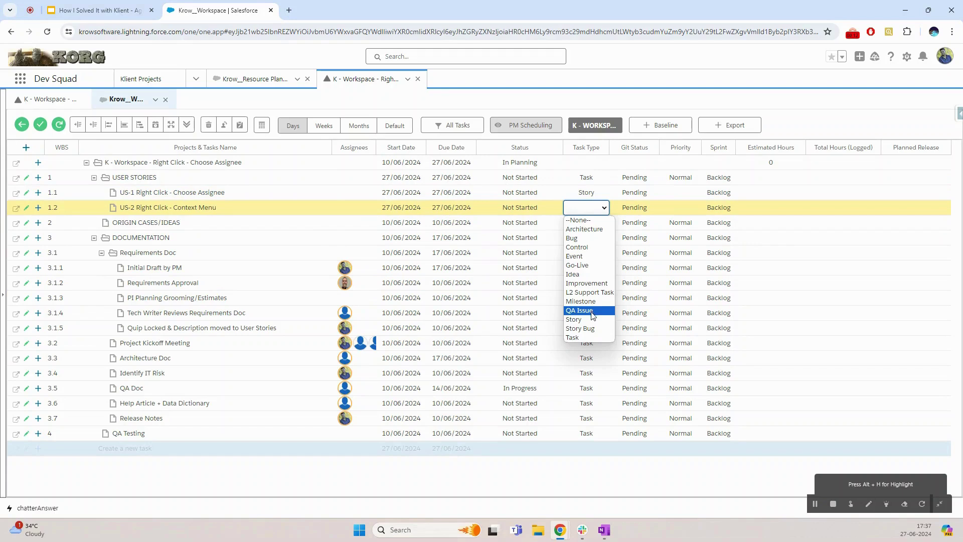
pyautogui.click(582, 320)
# Keep priority Normal and enter 16 estimated hours for the user stories
pyautogui.click(684, 195)
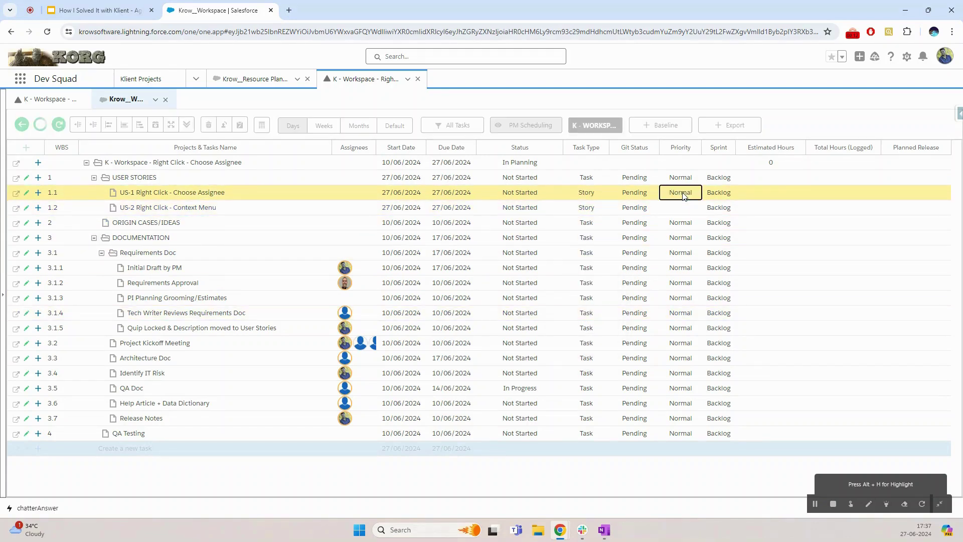
pyautogui.press('Return')
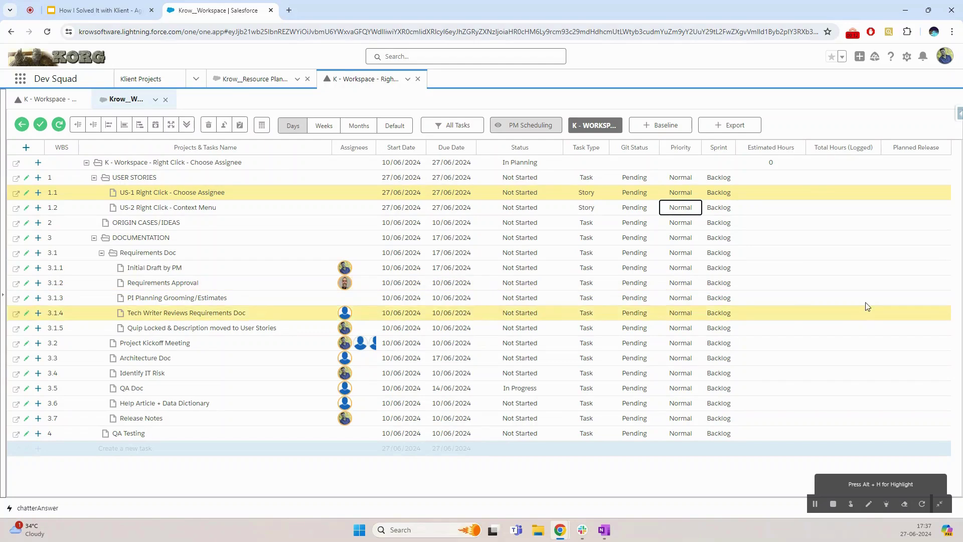
pyautogui.click(780, 195)
pyautogui.write('1')
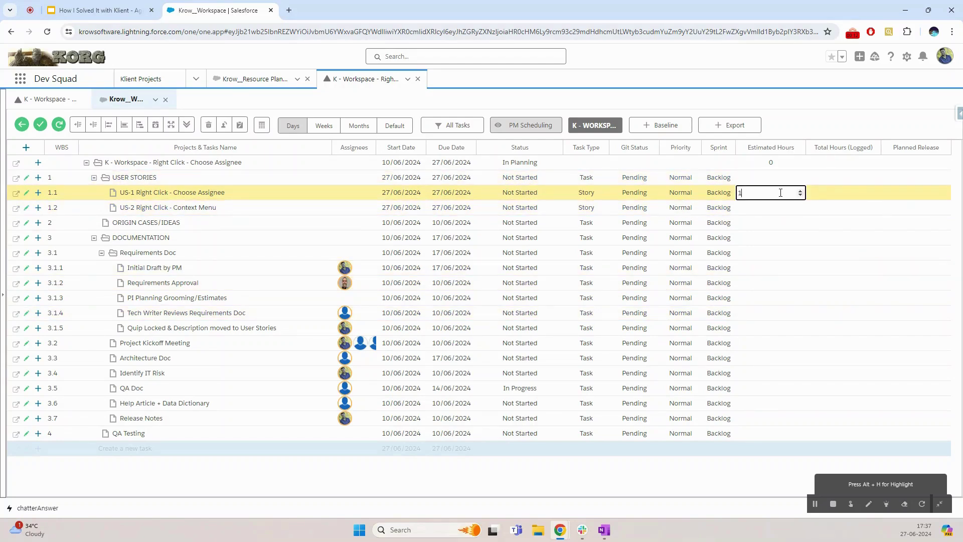
pyautogui.write('6')
pyautogui.press('Return')
pyautogui.write('16')
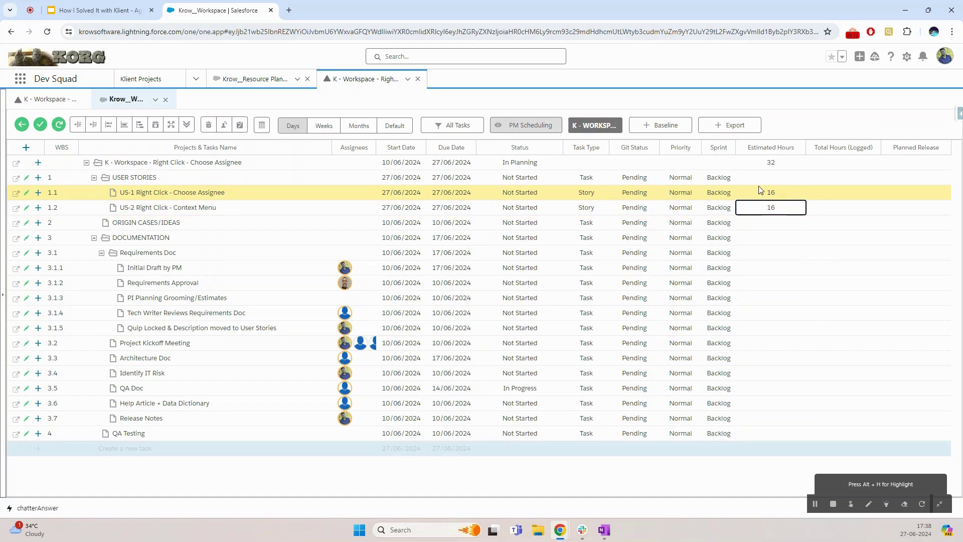
# Schedule US-1 to start 02/07/2024 and finish 03/07/2024
pyautogui.click(411, 196)
pyautogui.click(411, 196)
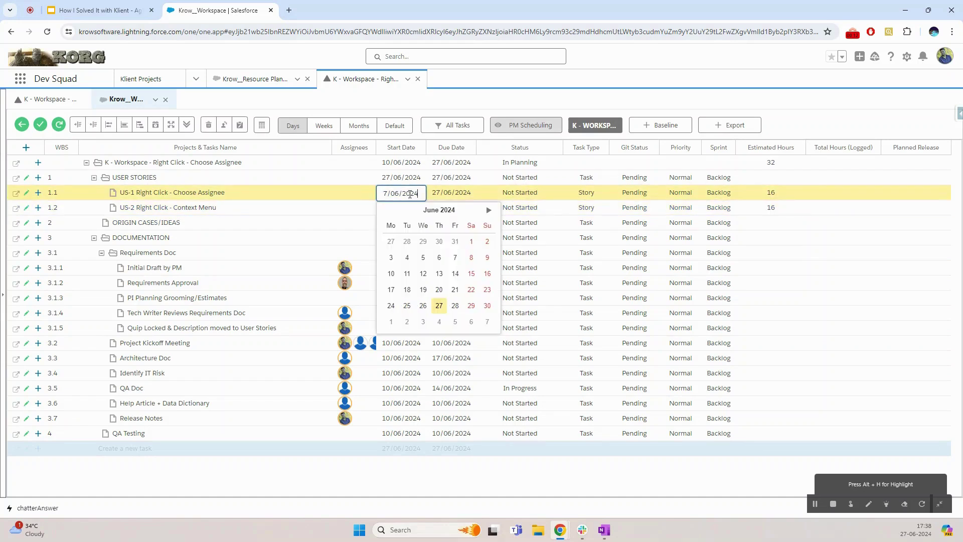
pyautogui.click(489, 210)
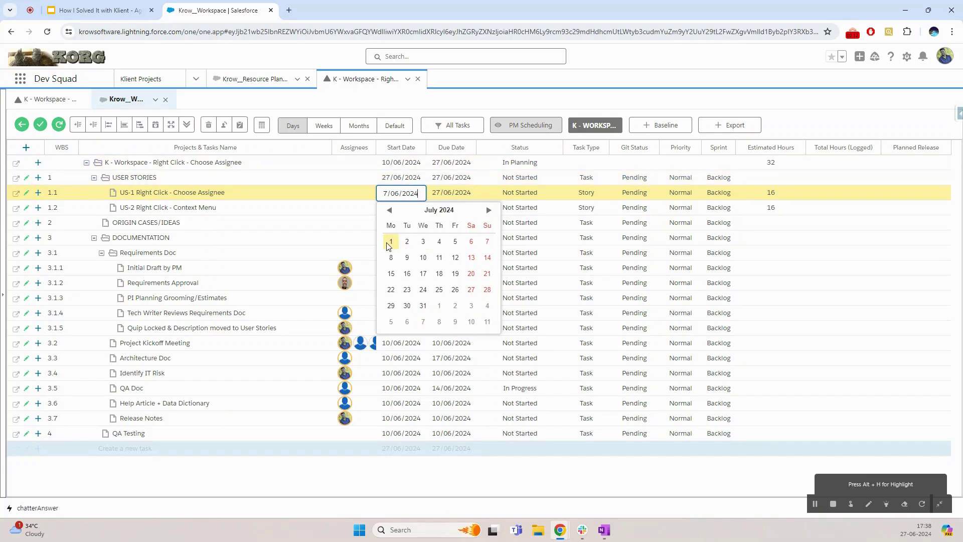
pyautogui.click(407, 242)
pyautogui.click(451, 193)
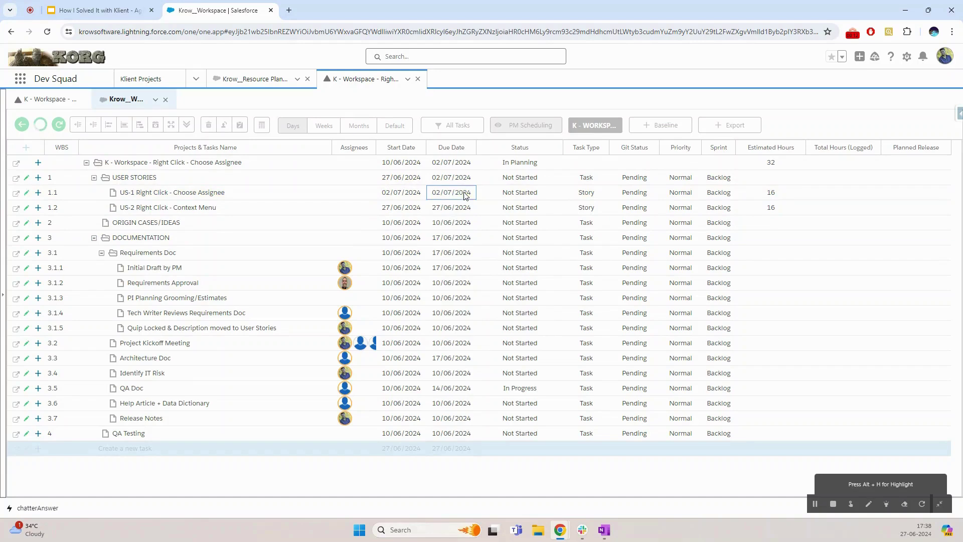
pyautogui.click(473, 242)
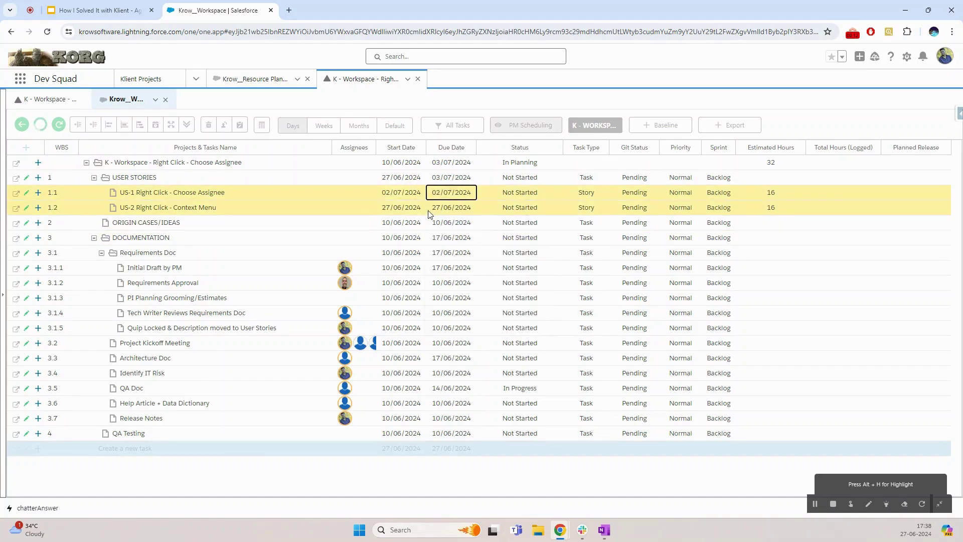
# Schedule US-2 to start 04/07/2024 and finish 05/07/2024
pyautogui.click(410, 209)
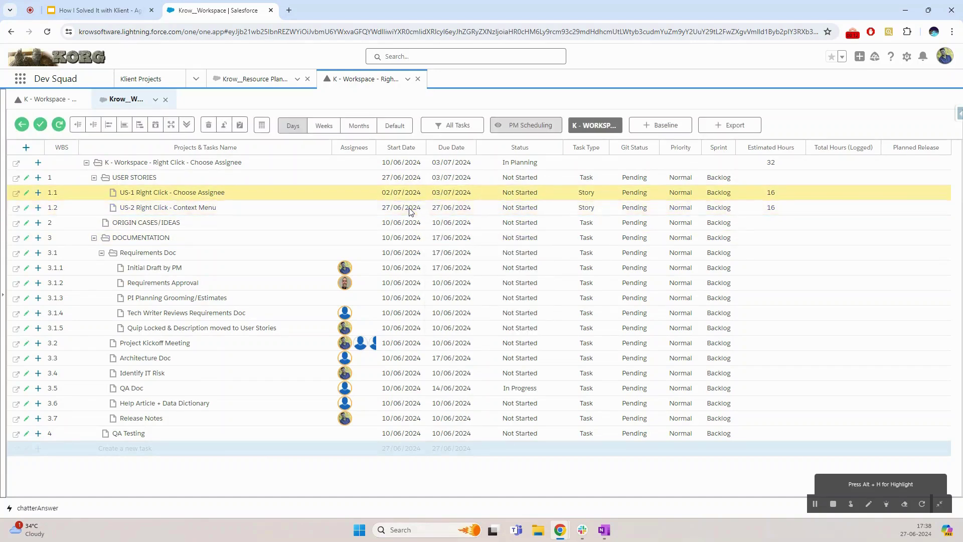
pyautogui.click(488, 225)
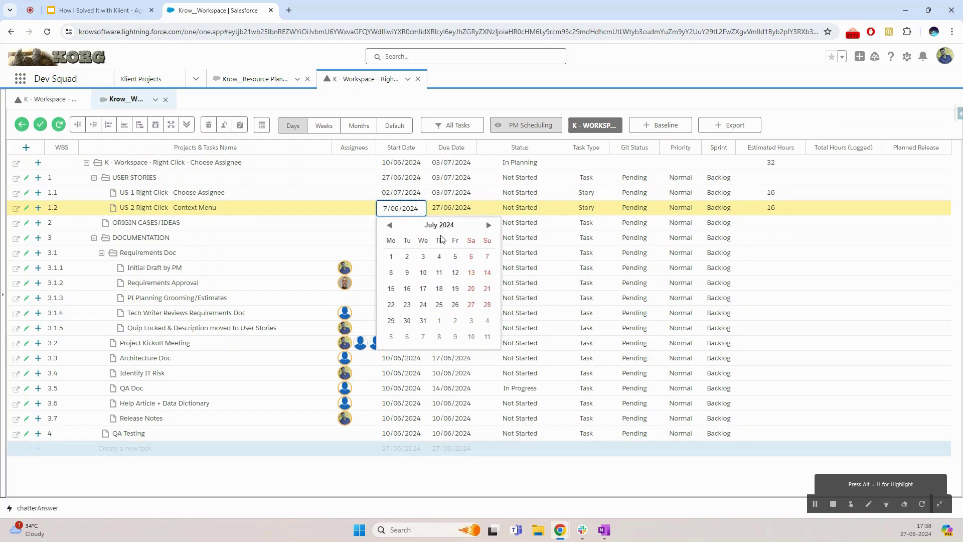
pyautogui.click(436, 257)
pyautogui.click(454, 208)
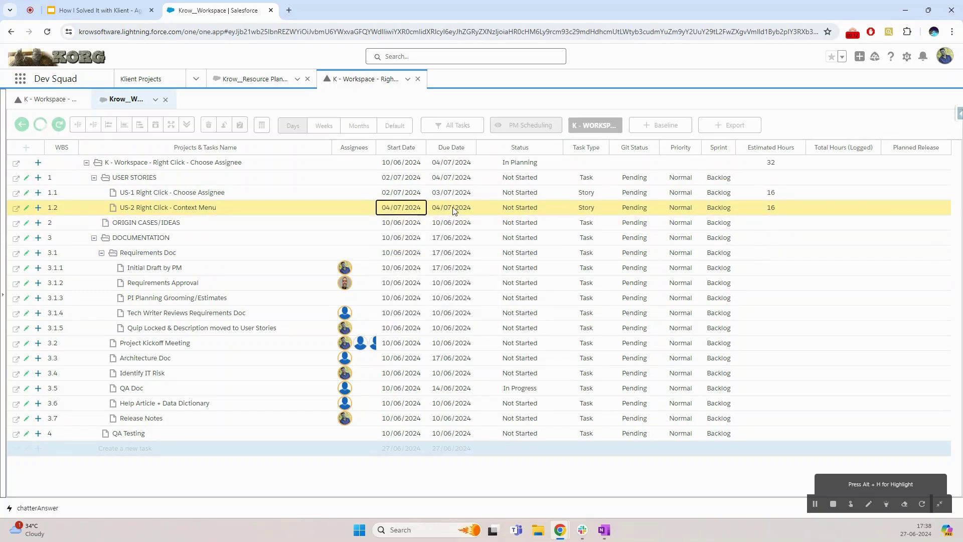
pyautogui.click(505, 257)
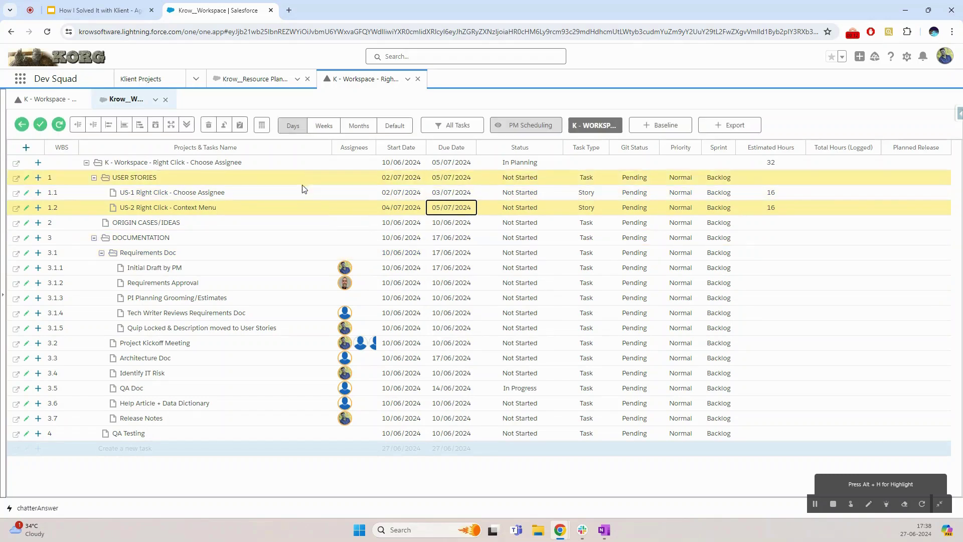
# Select rows 1.1 and 1.2 and assign both to the developer found by name search, then save
pyautogui.click(239, 197)
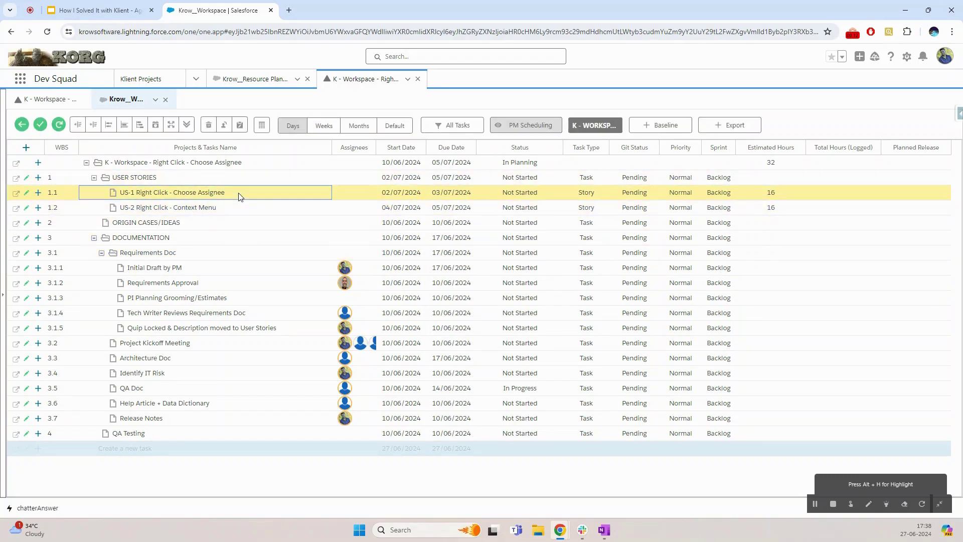
pyautogui.keyDown('shift'); pyautogui.click(232, 207); pyautogui.keyUp('shift')
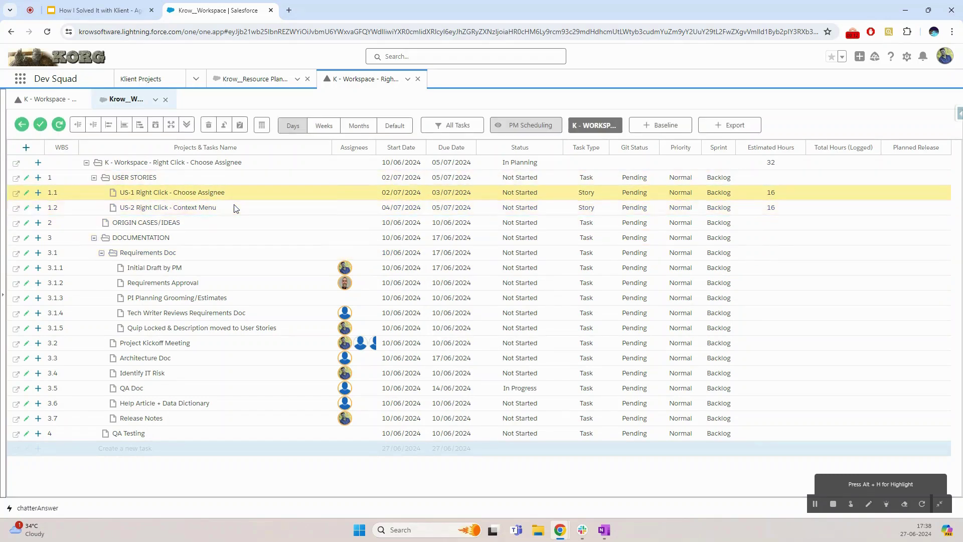
pyautogui.click(224, 125)
pyautogui.click(415, 232)
pyautogui.write('ka')
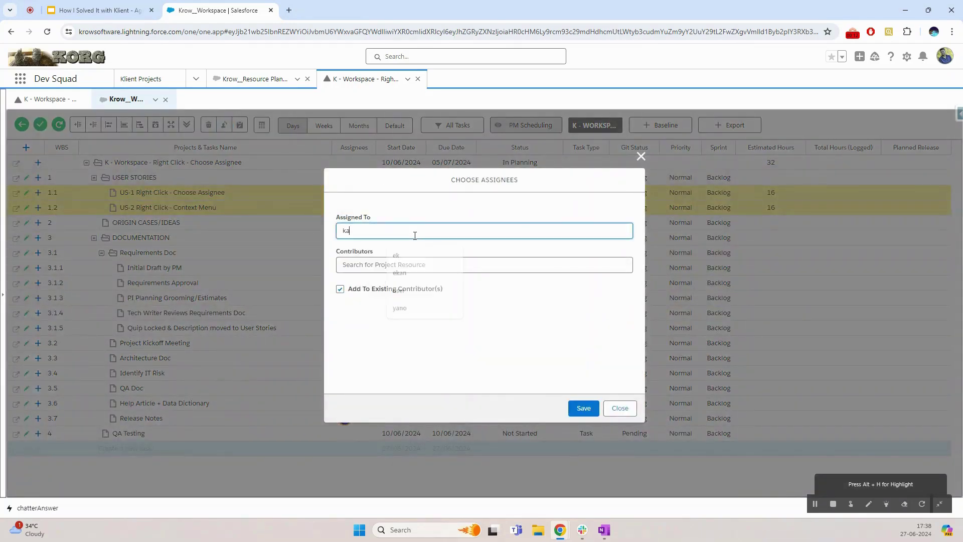
pyautogui.write('ran')
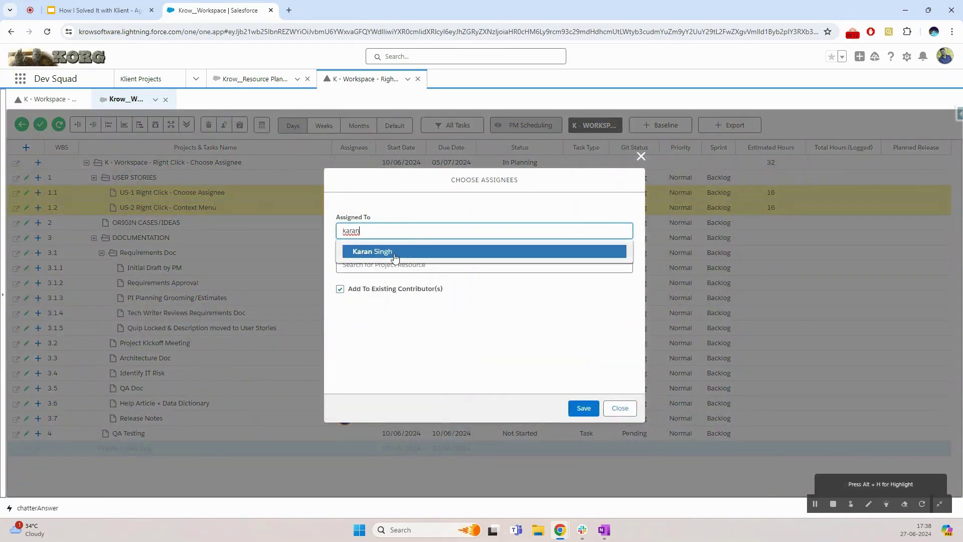
pyautogui.click(396, 256)
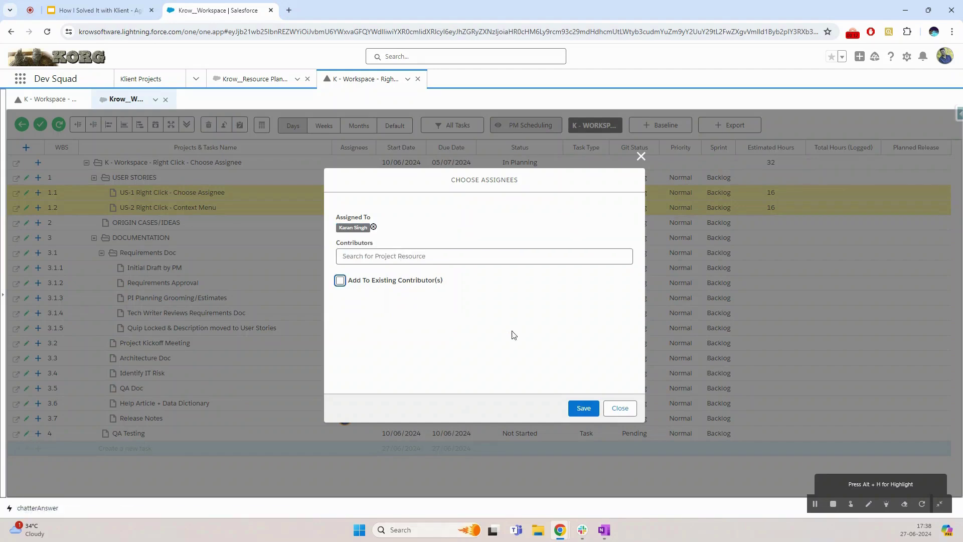
pyautogui.click(584, 408)
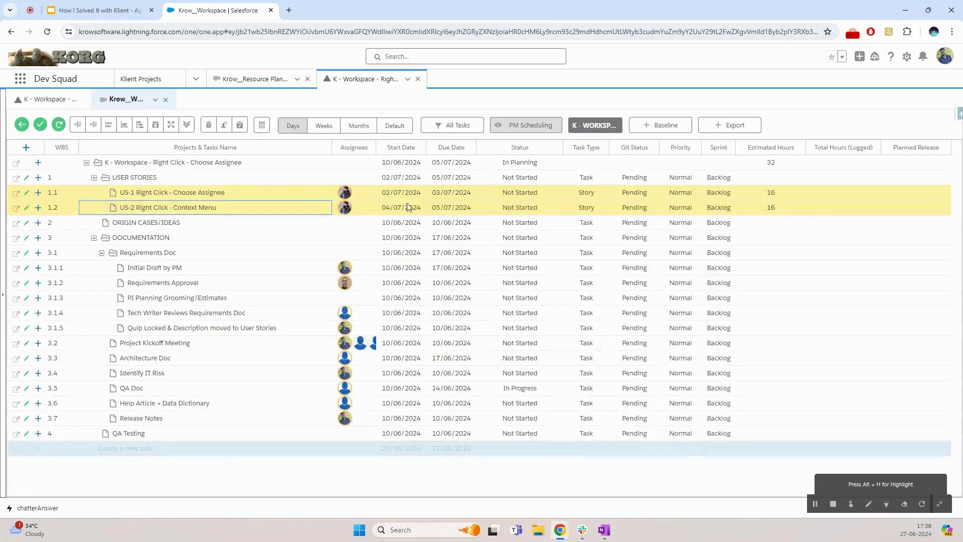
# Switch to the Resource Planner and refresh it to show 40 booked hours for the week of 01 Jul
pyautogui.click(254, 82)
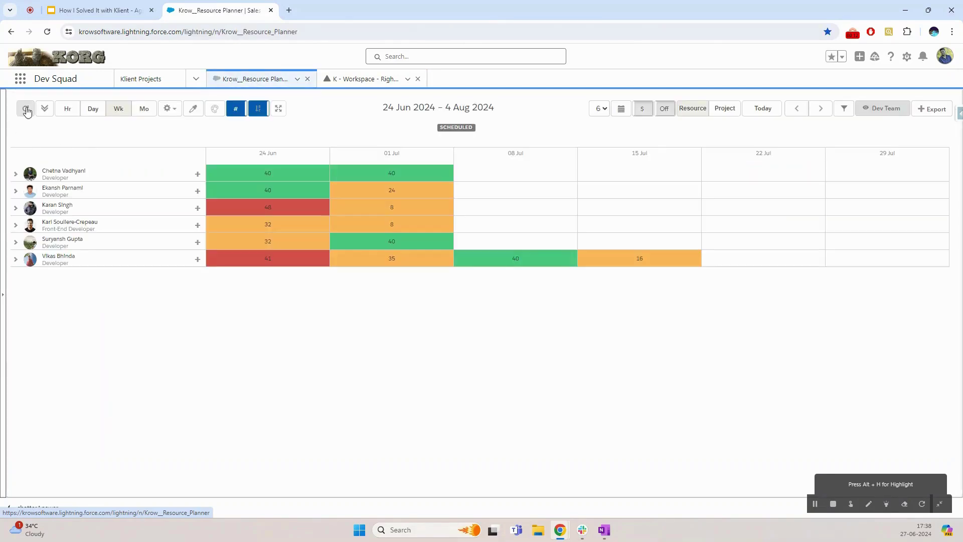
pyautogui.click(26, 109)
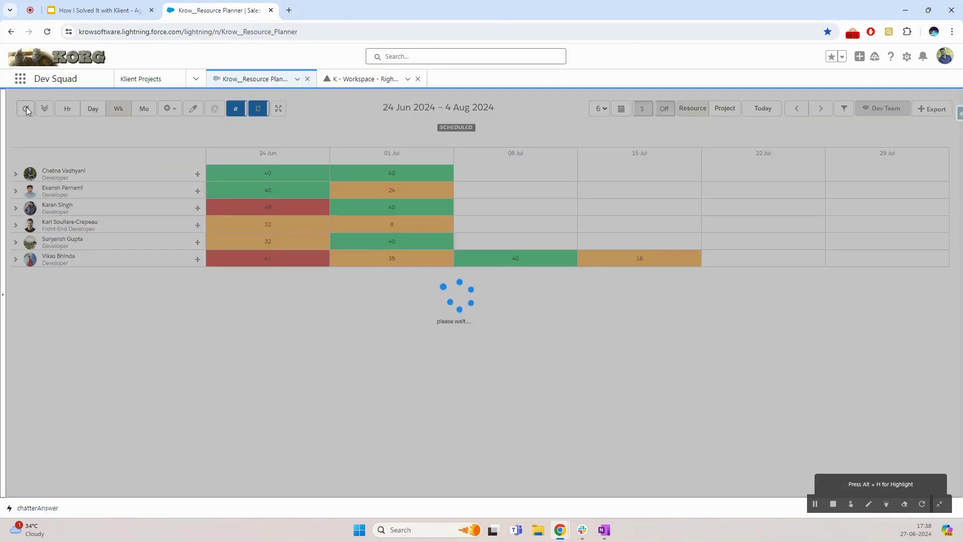